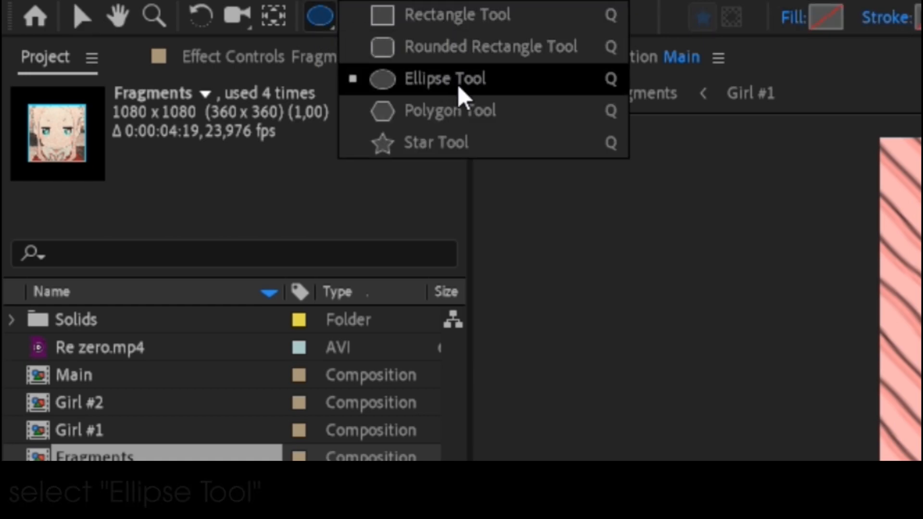
# Step: Create a composition-sized ellipse shape layer with the Ellipse Tool and give it a Solid Color fill
pyautogui.click(456, 83)
pyautogui.doubleClick(318, 17)
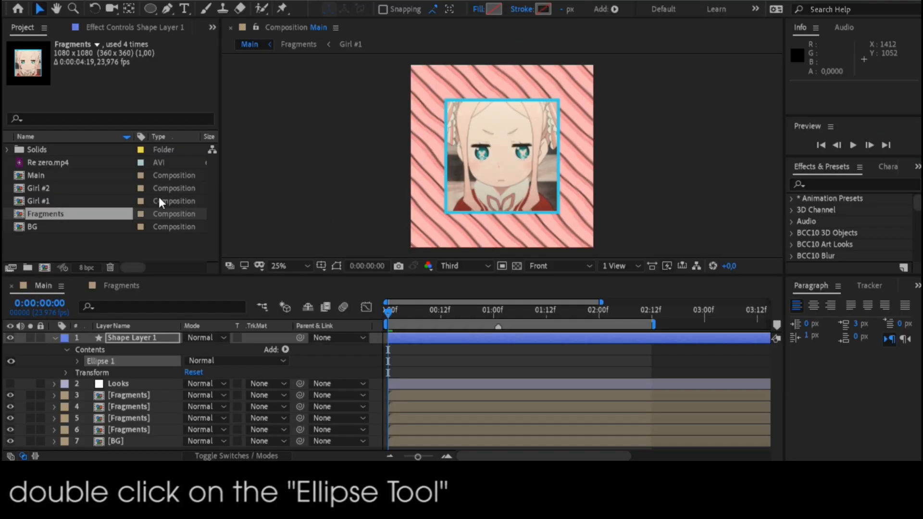
pyautogui.click(155, 337)
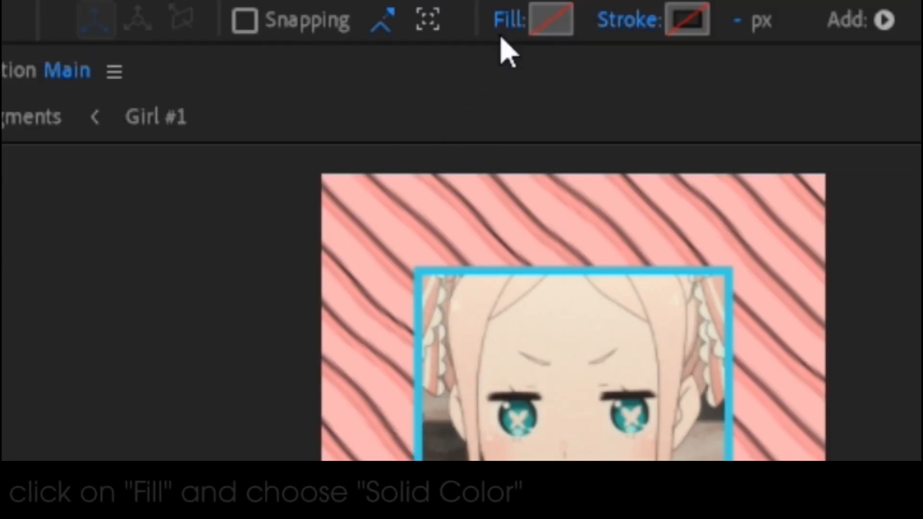
pyautogui.click(504, 19)
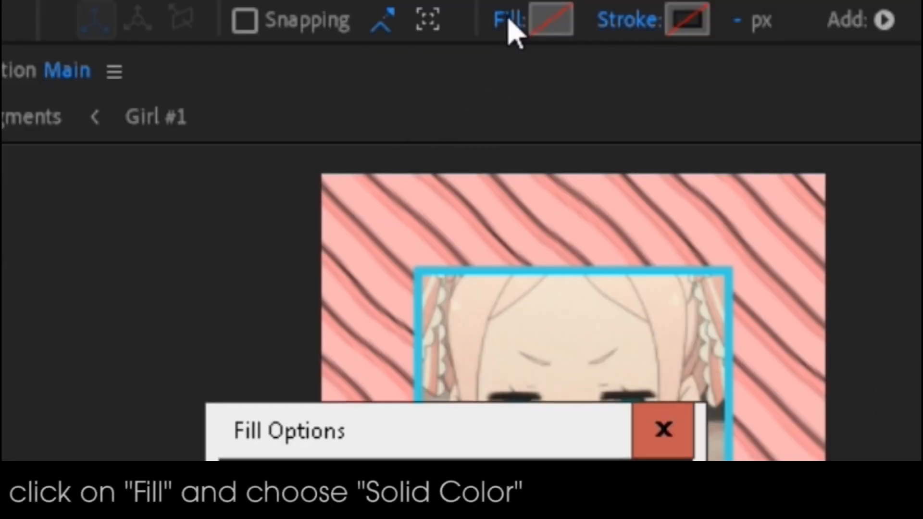
pyautogui.click(313, 185)
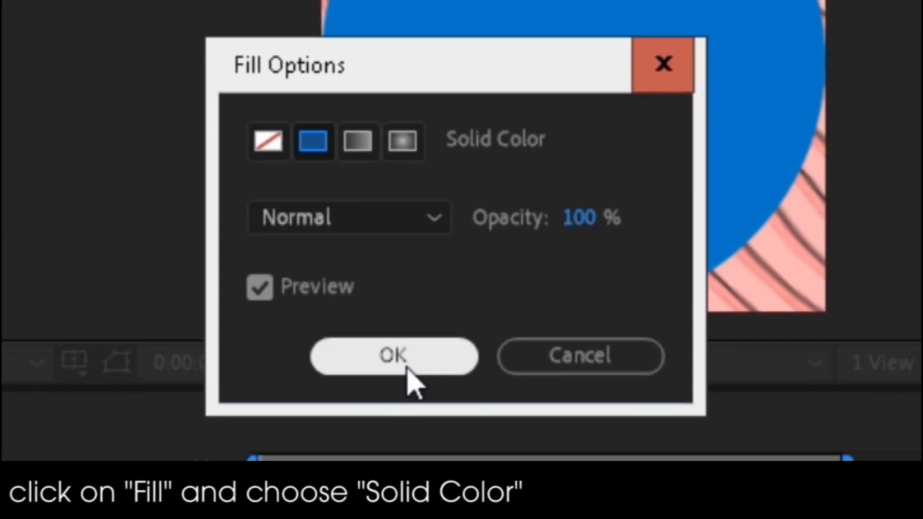
pyautogui.click(407, 368)
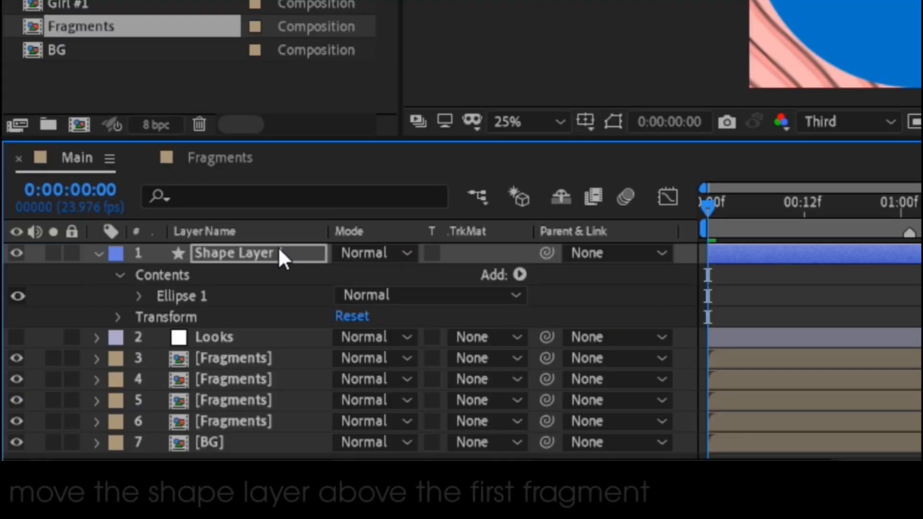
# Step: Place Shape Layer 1, scaled to 27%, directly above the first Fragments layer as that layer's Alpha Matte
pyautogui.moveTo(278, 246); pyautogui.dragTo(270, 353)
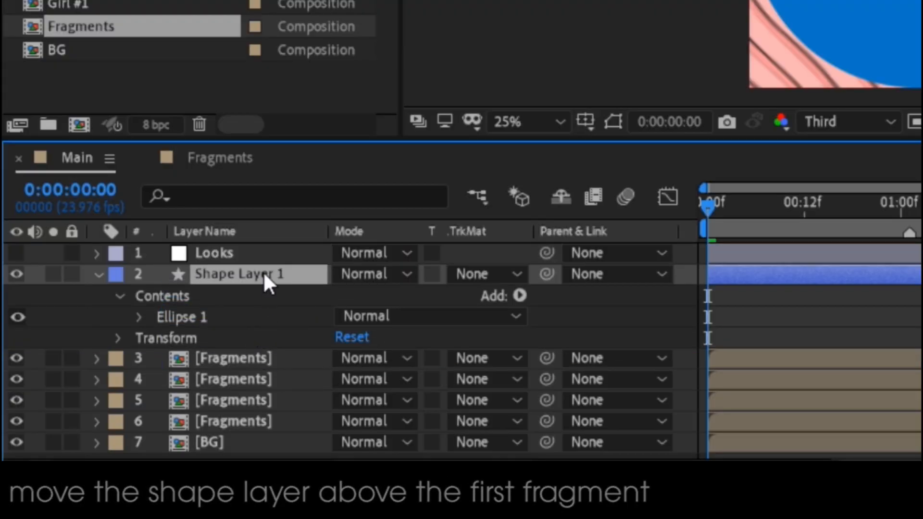
pyautogui.press('s')
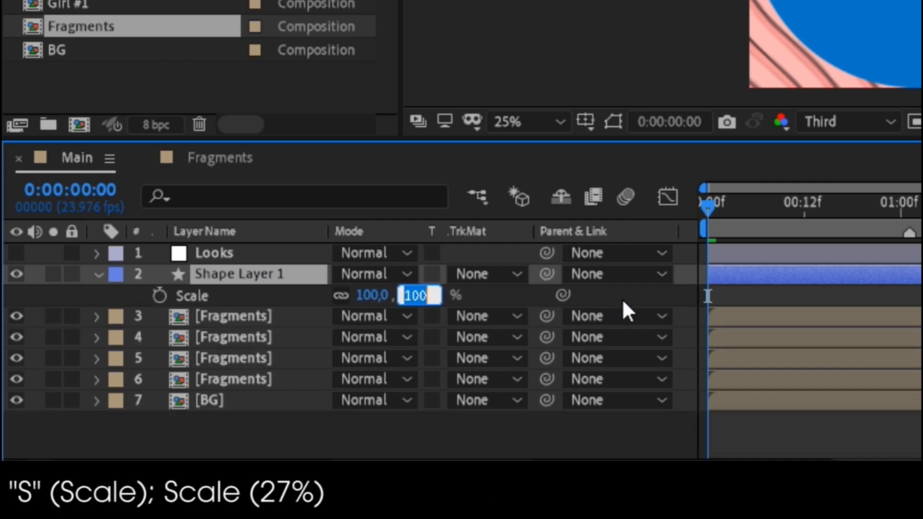
pyautogui.press('Return')
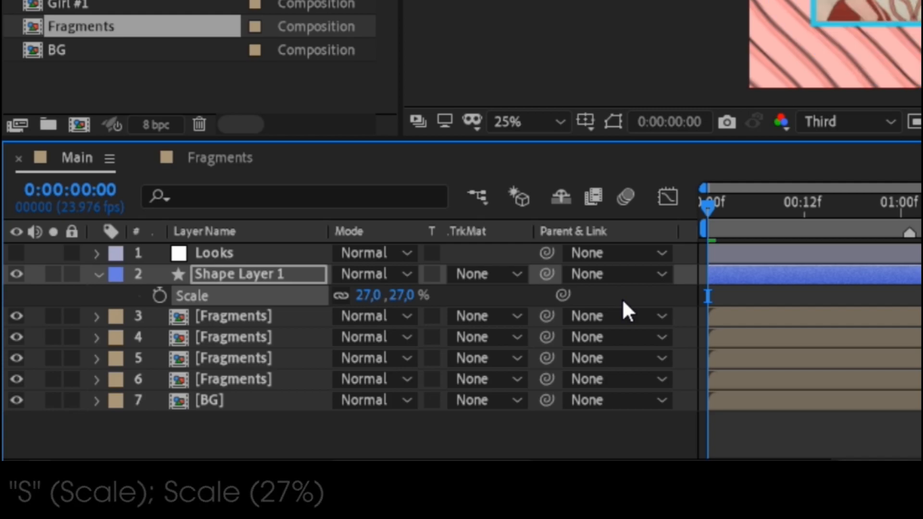
pyautogui.click(500, 315)
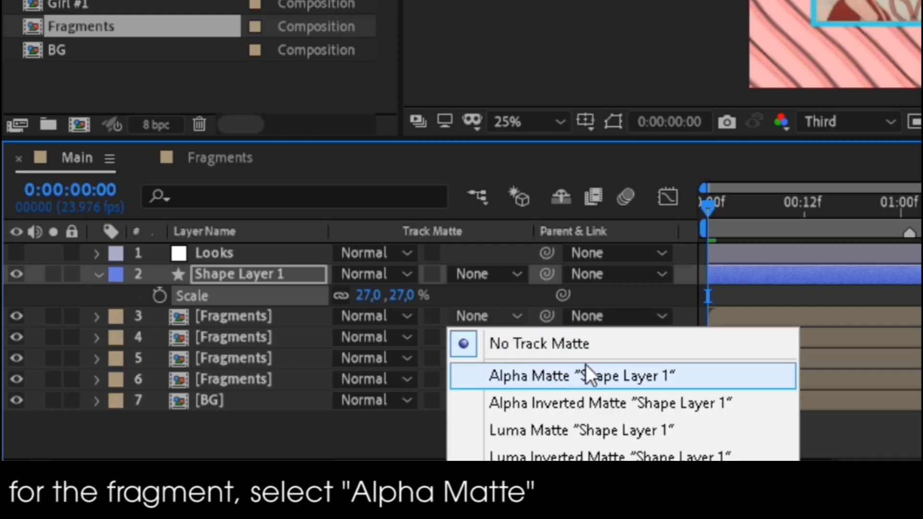
pyautogui.click(622, 369)
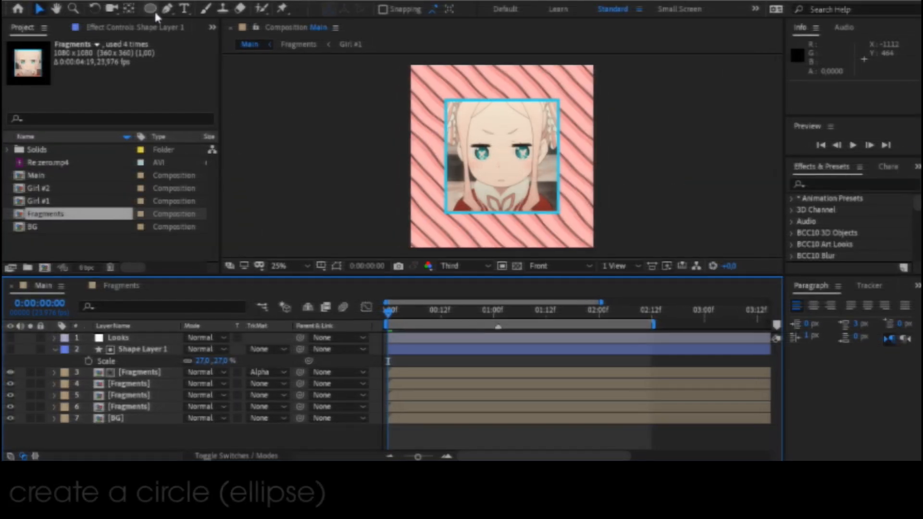
# Step: Create a second composition-sized ellipse shape layer and set its scale to 34%
pyautogui.doubleClick(149, 8)
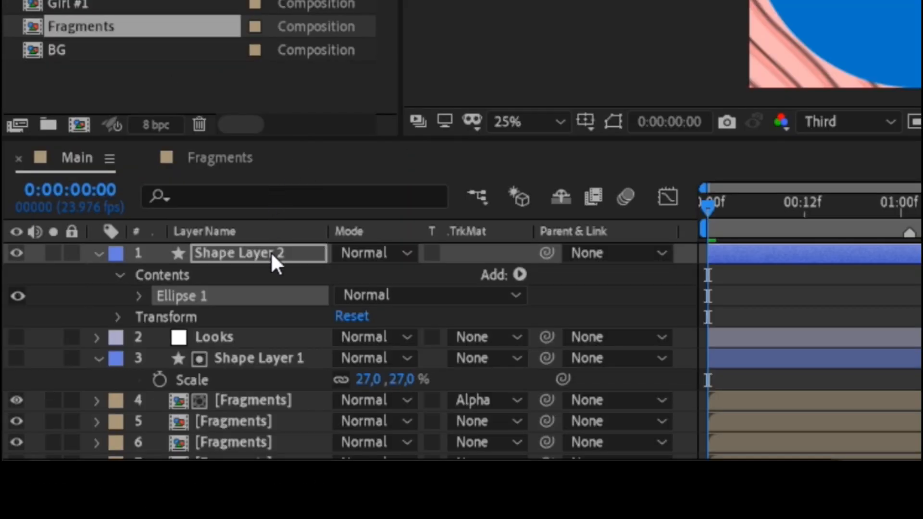
pyautogui.press('s')
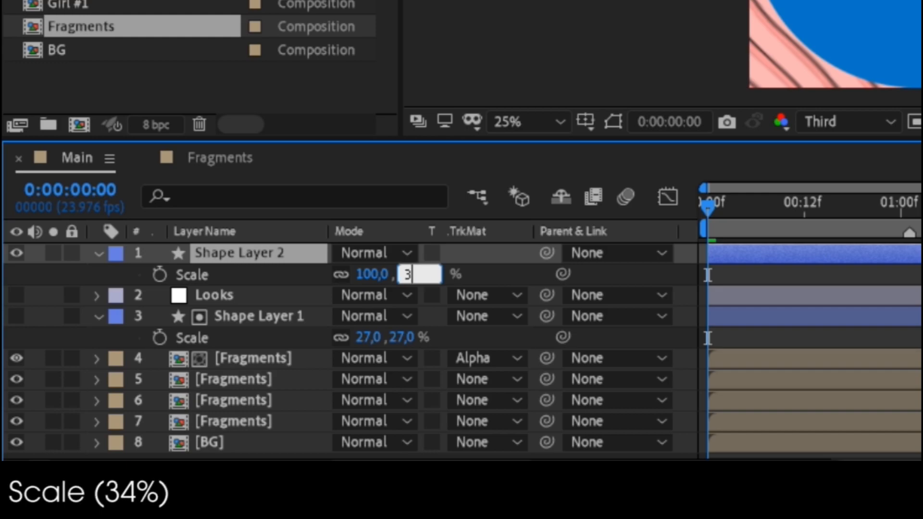
pyautogui.press('Return')
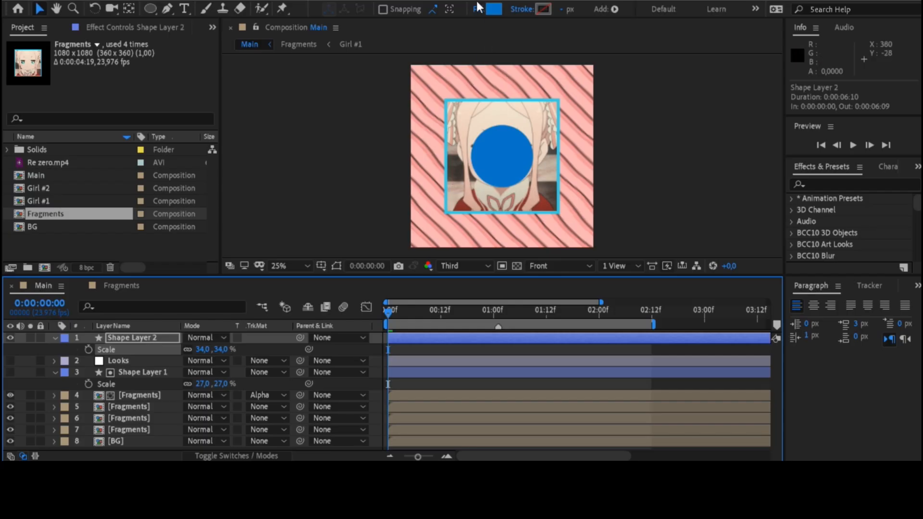
# Step: Set Shape Layer 2's fill to None and give it a Solid Color stroke 235 px wide
pyautogui.click(477, 8)
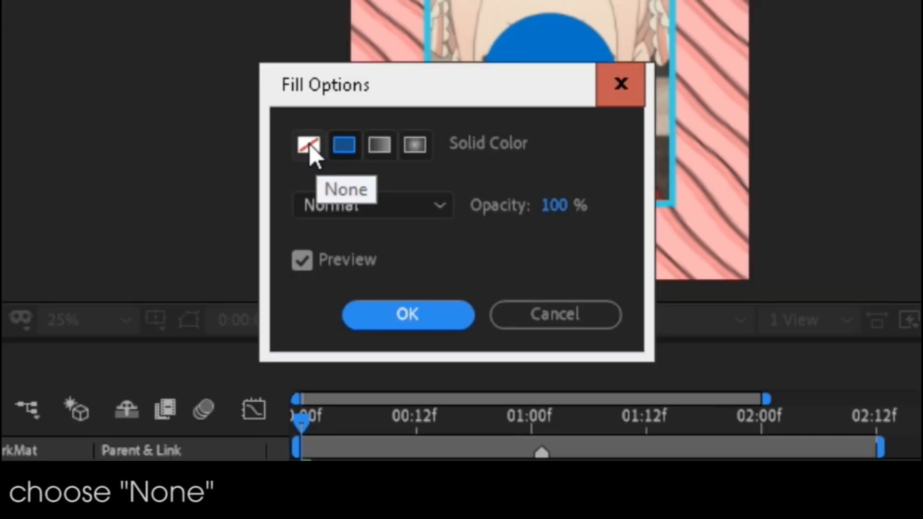
pyautogui.click(388, 183)
pyautogui.click(441, 325)
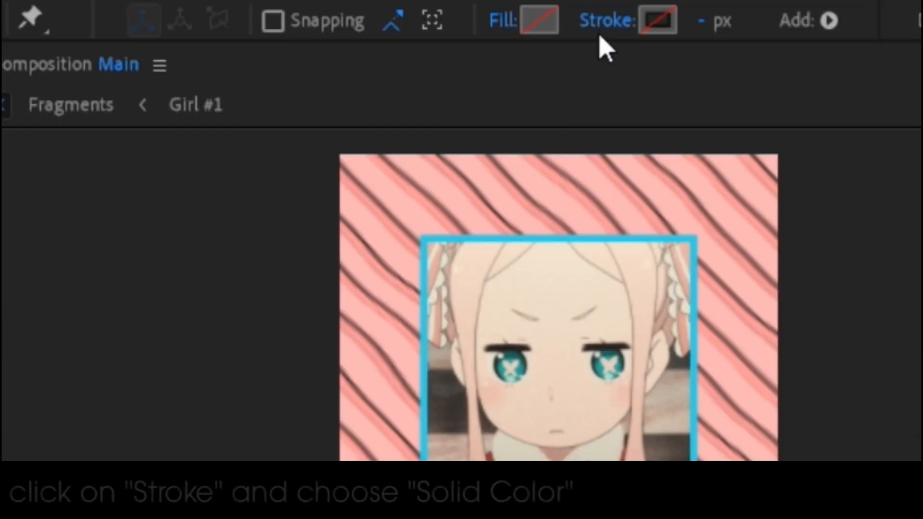
pyautogui.click(607, 22)
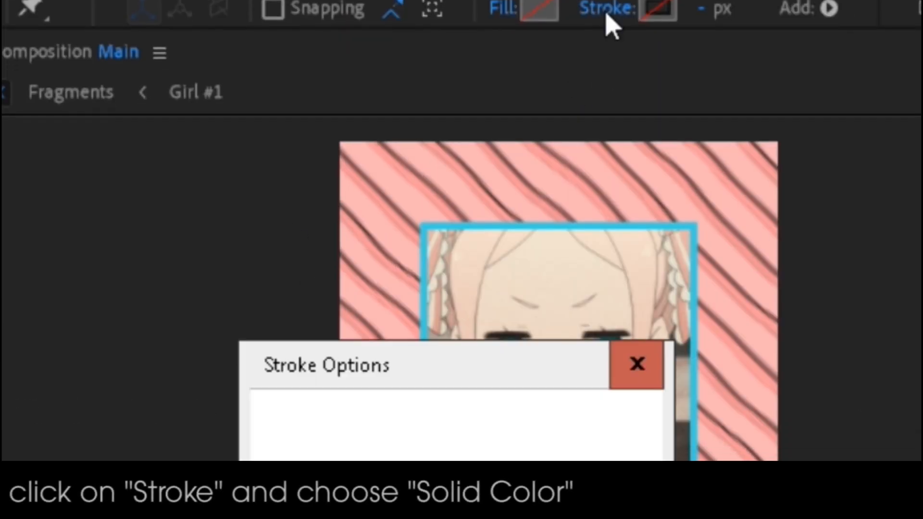
pyautogui.click(332, 197)
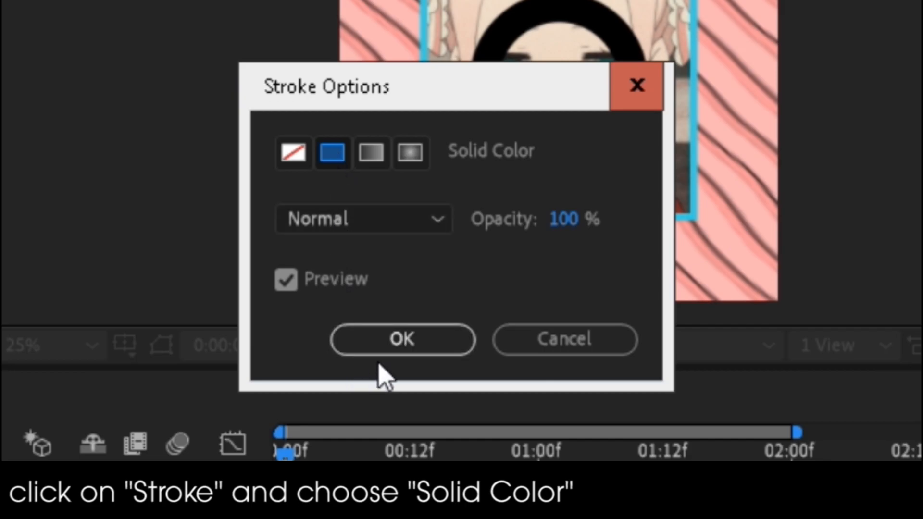
pyautogui.click(385, 353)
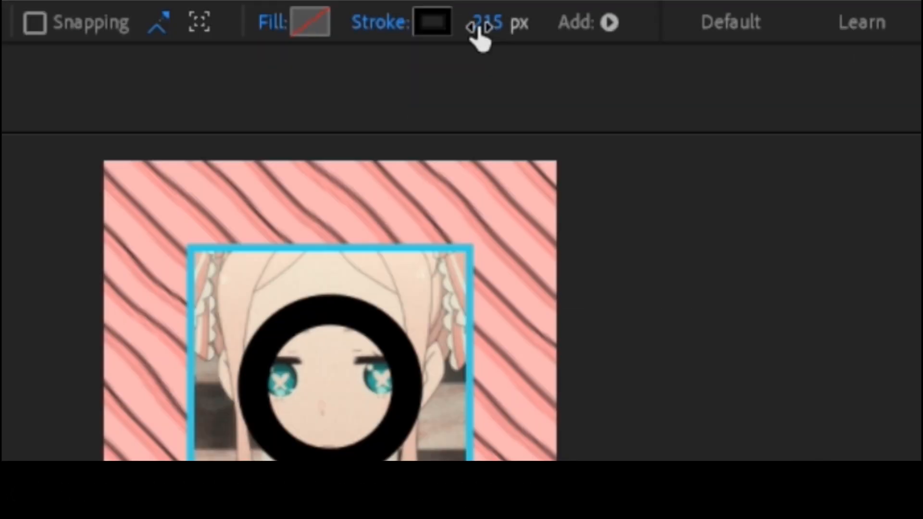
pyautogui.click(486, 24)
pyautogui.write('235')
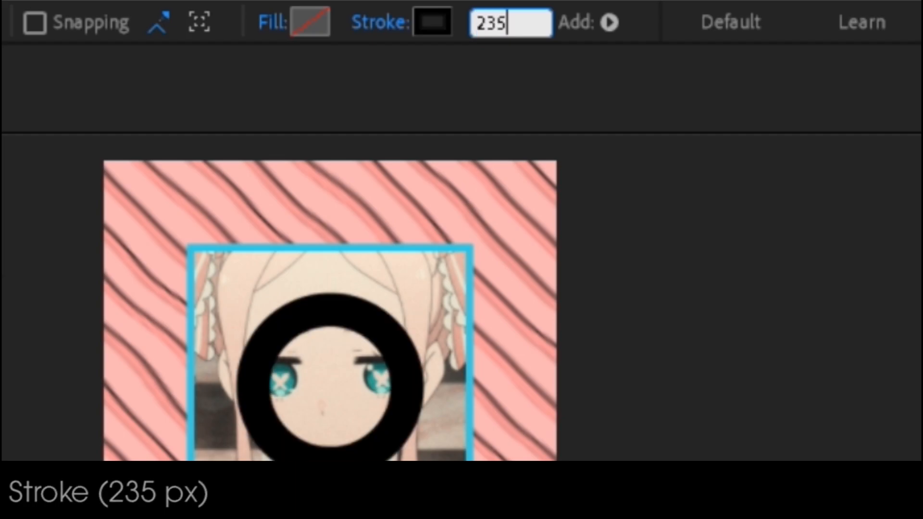
pyautogui.press('Return')
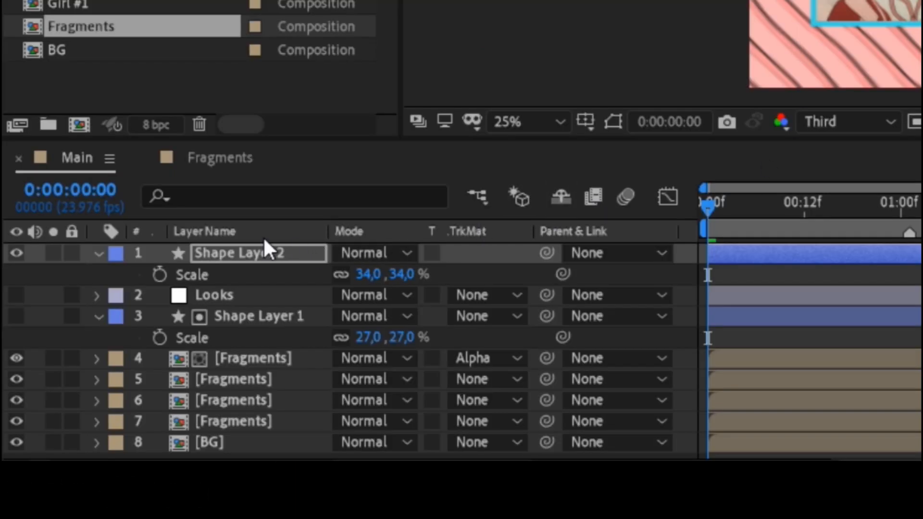
# Step: Move Shape Layer 2 directly above the second Fragments layer and make it that layer's Alpha Matte
pyautogui.moveTo(260, 249); pyautogui.dragTo(281, 377)
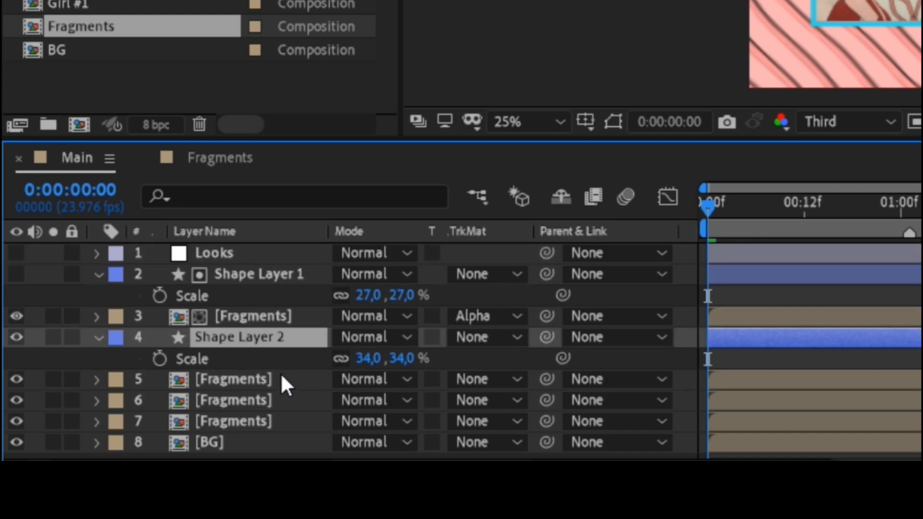
pyautogui.click(471, 380)
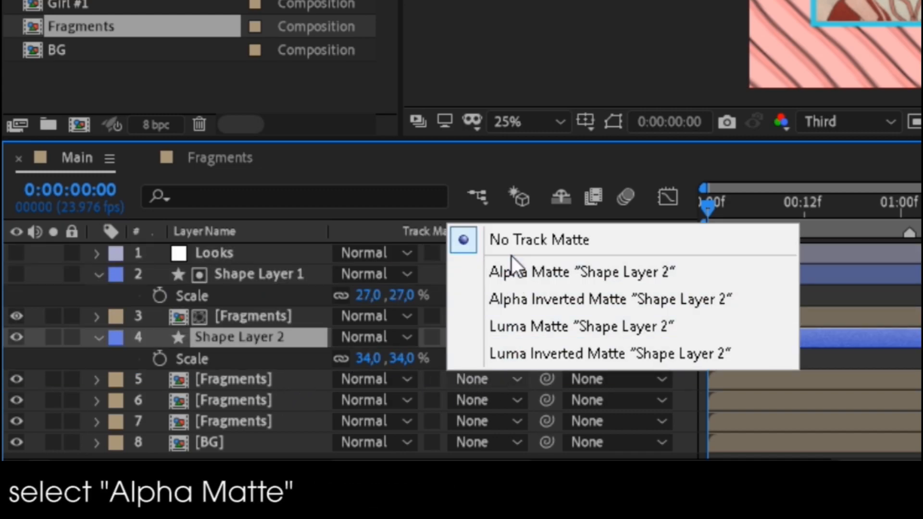
pyautogui.click(535, 274)
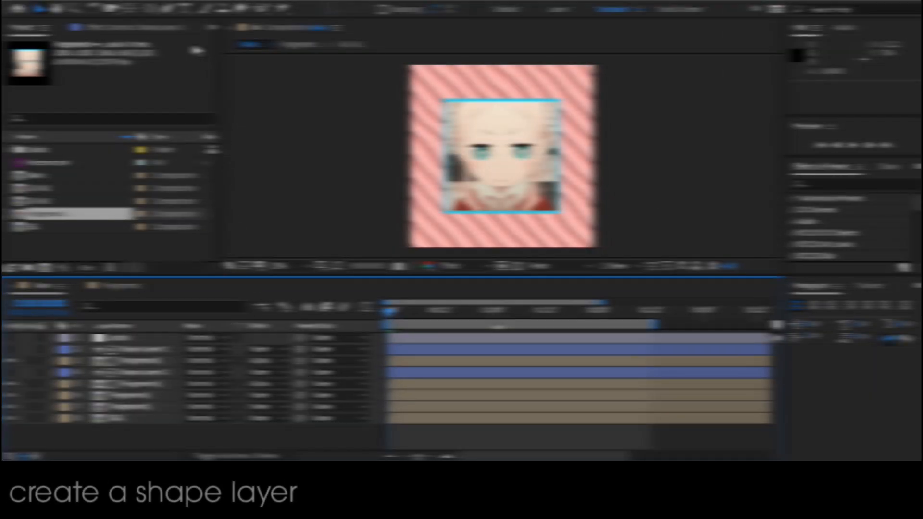
# Step: Create a third composition-sized ellipse shape layer and set its scale to 50%
pyautogui.doubleClick(154, 8)
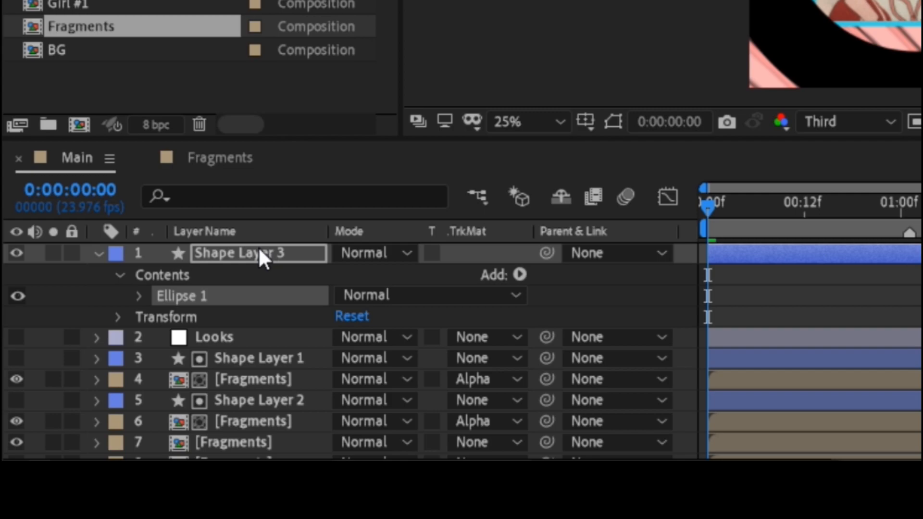
pyautogui.press('s')
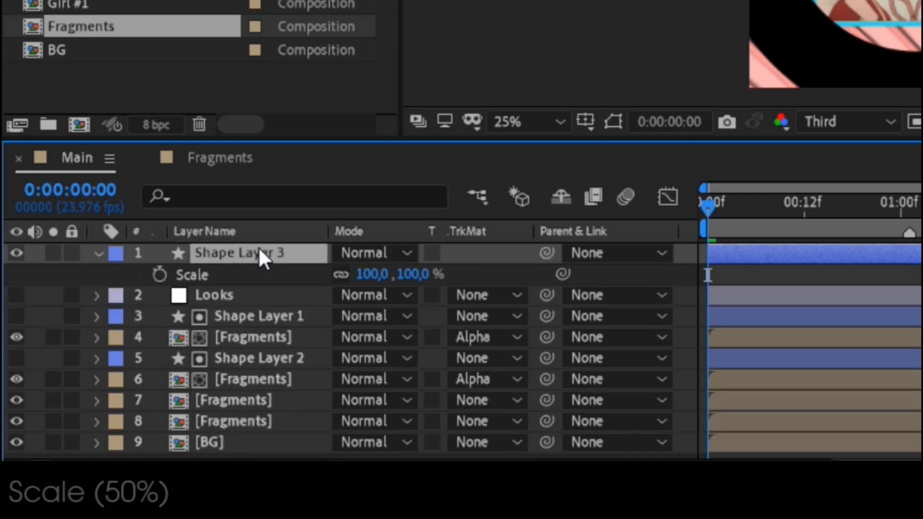
pyautogui.click(423, 274)
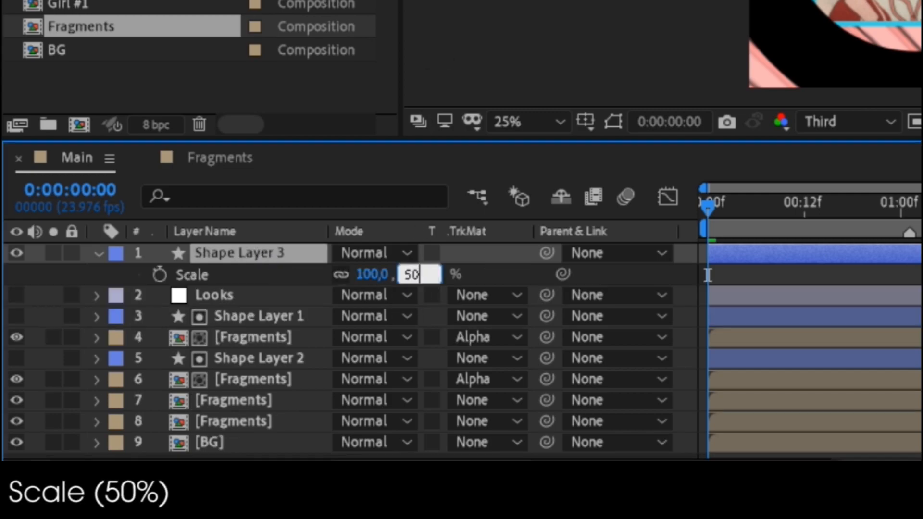
pyautogui.press('Return')
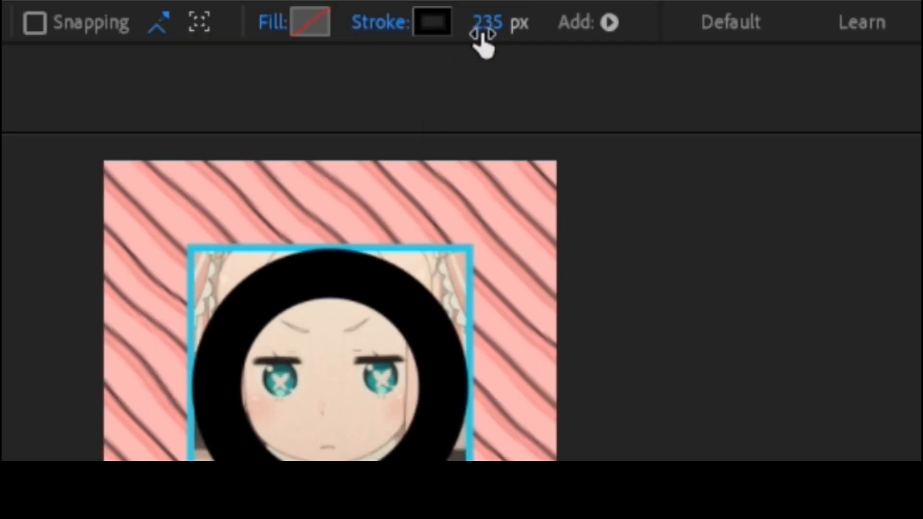
# Step: Set Shape Layer 3's stroke width to 215 px
pyautogui.click(481, 34)
pyautogui.write('215')
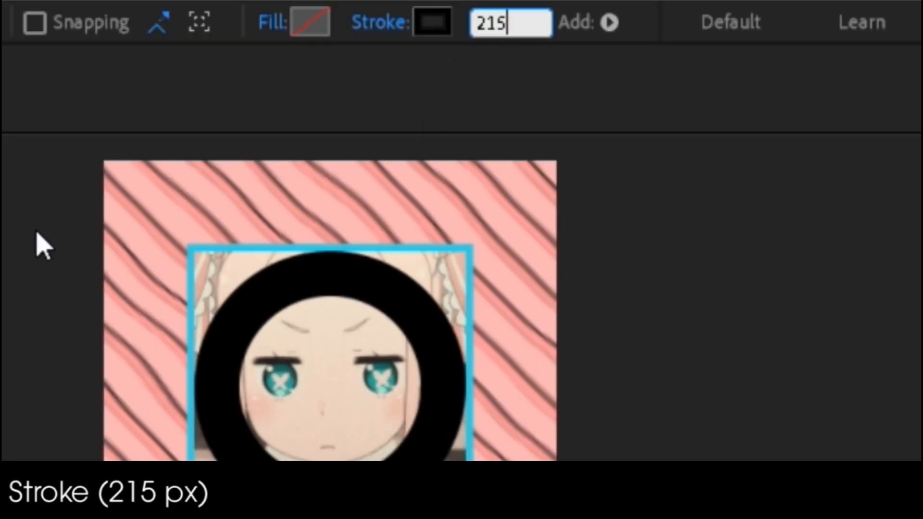
pyautogui.press('Return')
pyautogui.press('s')
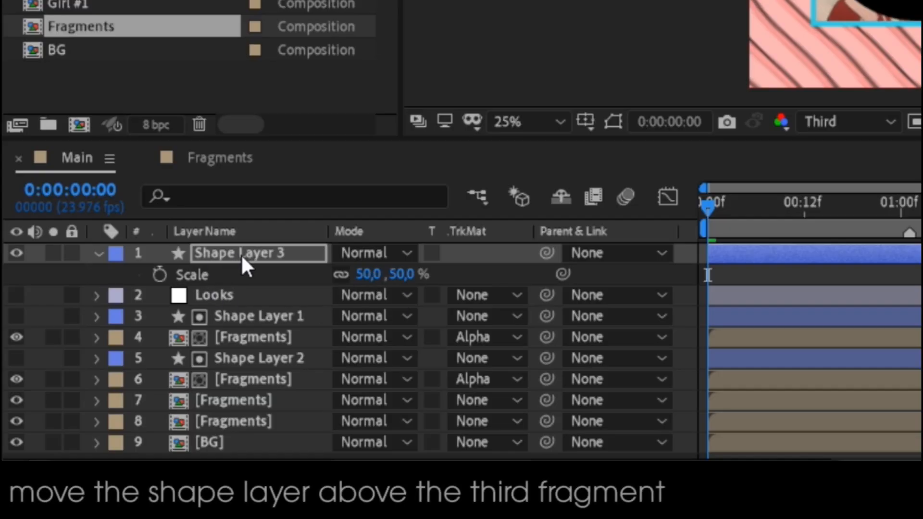
# Step: Move Shape Layer 3 directly above the third Fragments layer and make it that layer's Alpha Matte
pyautogui.moveTo(241, 253); pyautogui.dragTo(275, 392)
pyautogui.click(478, 402)
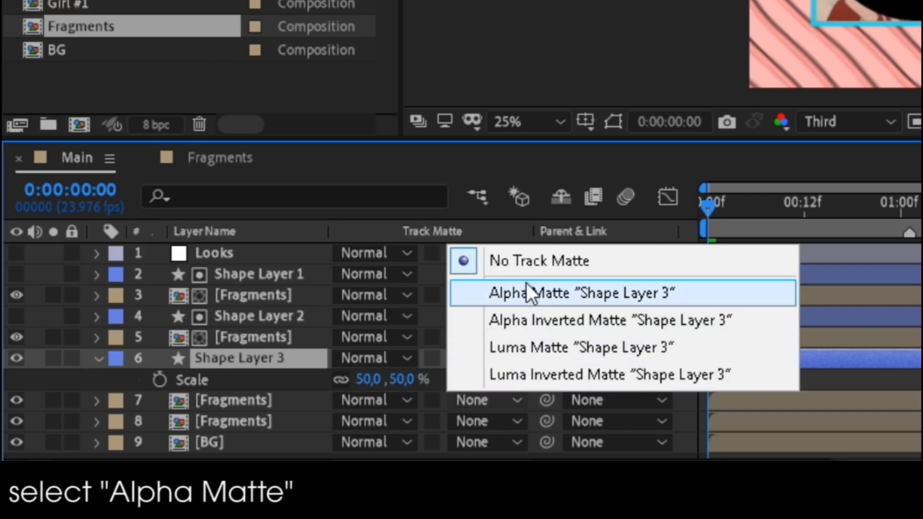
pyautogui.click(535, 291)
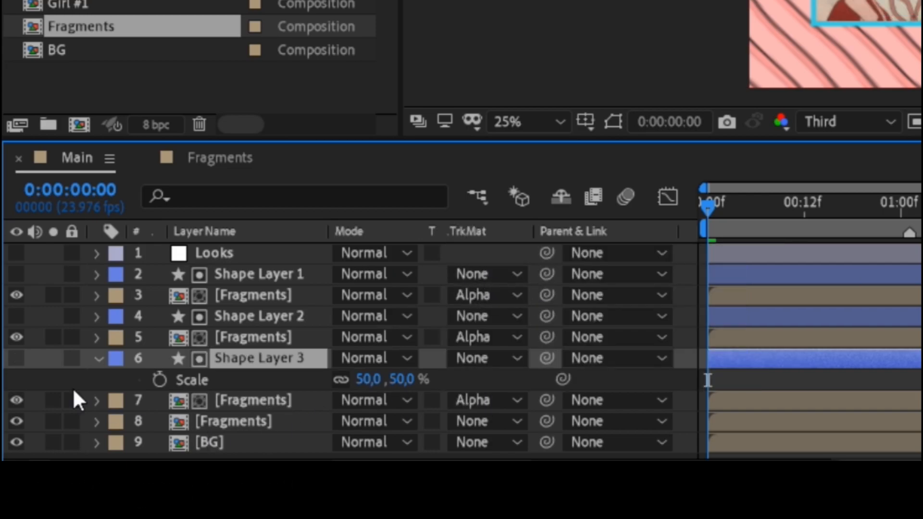
pyautogui.click(98, 359)
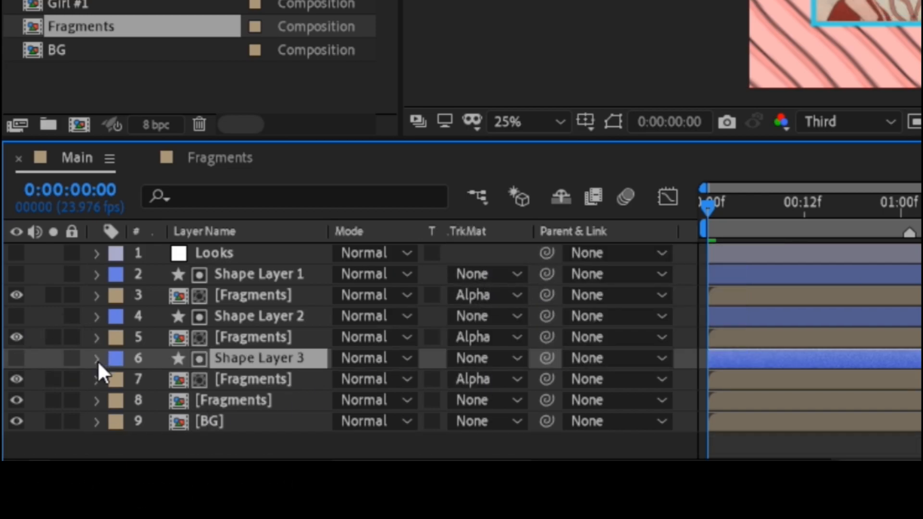
# Step: Add a Rotation keyframe at 0:00:00:00 to the three Fragments layers that use alpha mattes
pyautogui.click(273, 291)
pyautogui.keyDown('ctrl'); pyautogui.click(258, 337); pyautogui.keyUp('ctrl')
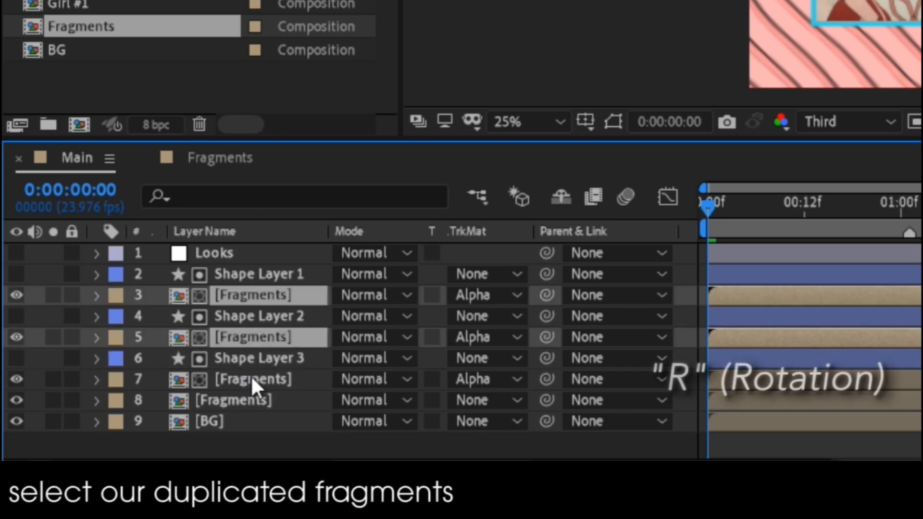
pyautogui.keyDown('ctrl'); pyautogui.click(250, 377); pyautogui.keyUp('ctrl')
pyautogui.press('r')
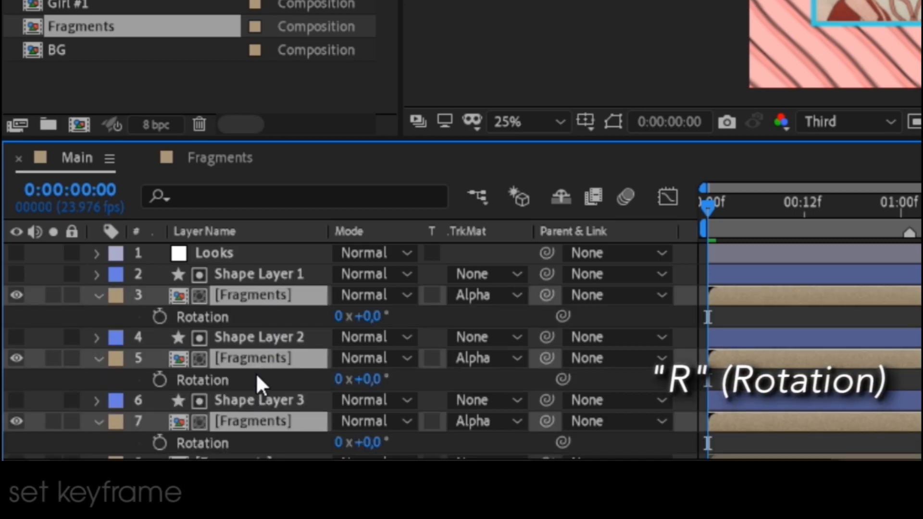
pyautogui.click(160, 316)
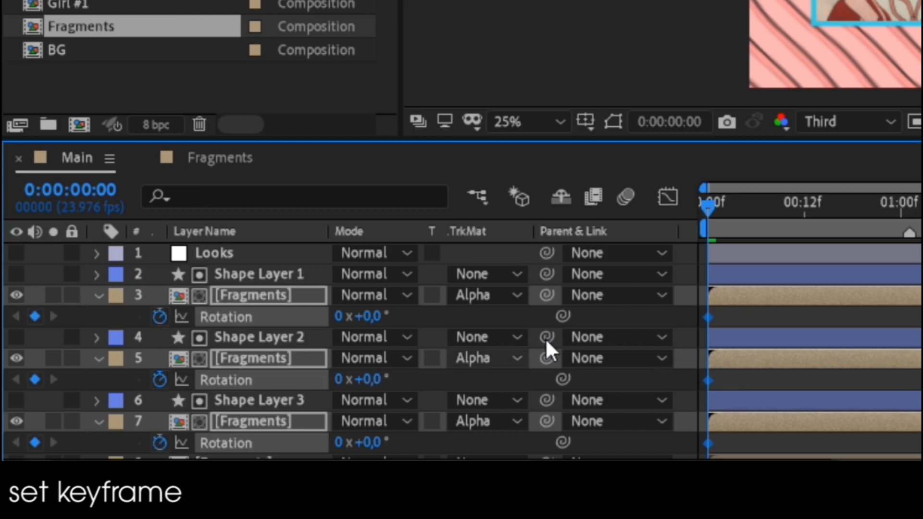
# Step: Set the first Fragments layer's Rotation to 180° at 0:00:01:01 in the Main composition
pyautogui.click(629, 315)
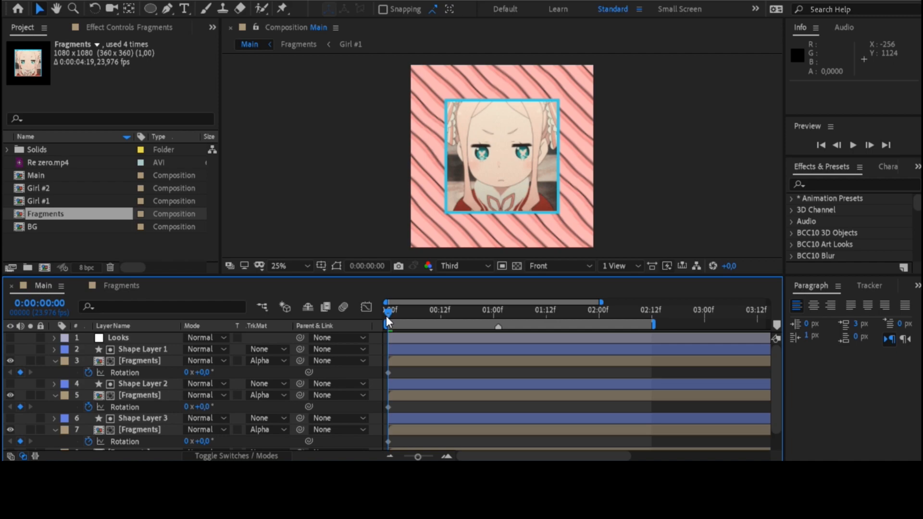
pyautogui.moveTo(388, 312); pyautogui.dragTo(494, 316)
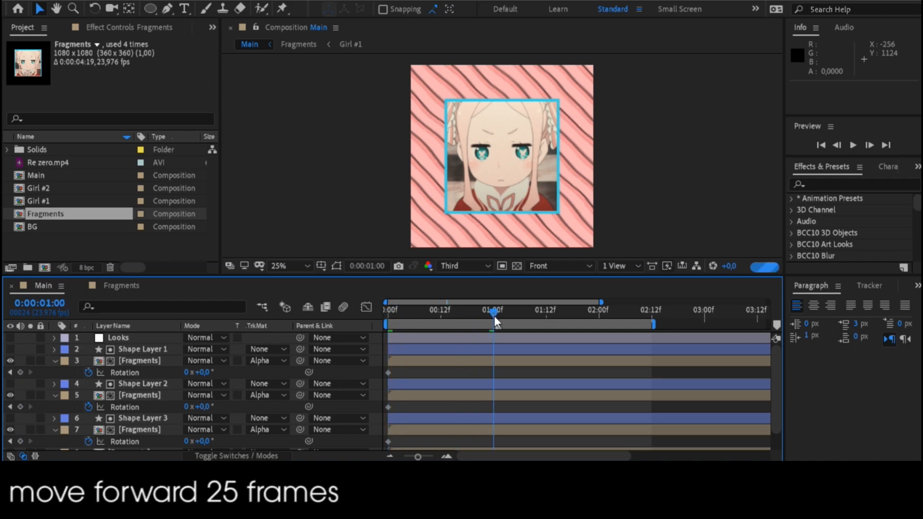
pyautogui.press('pagedown')
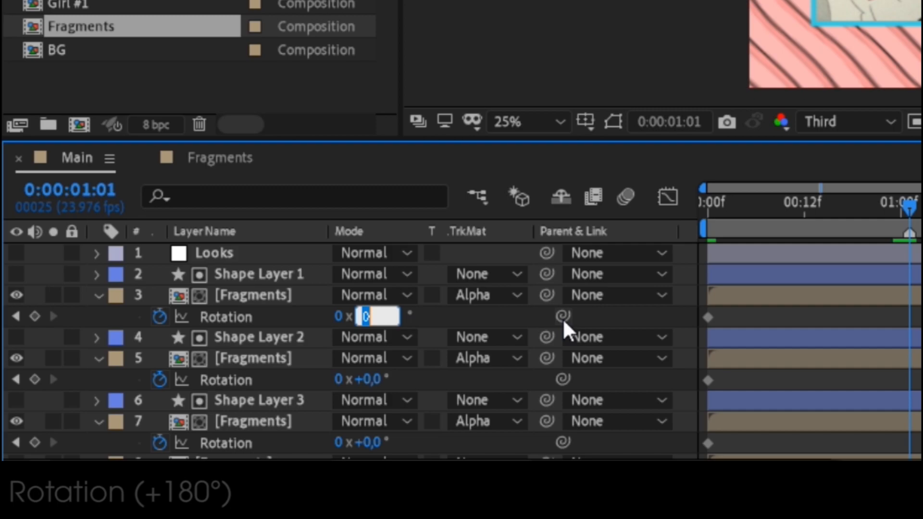
pyautogui.write('18')
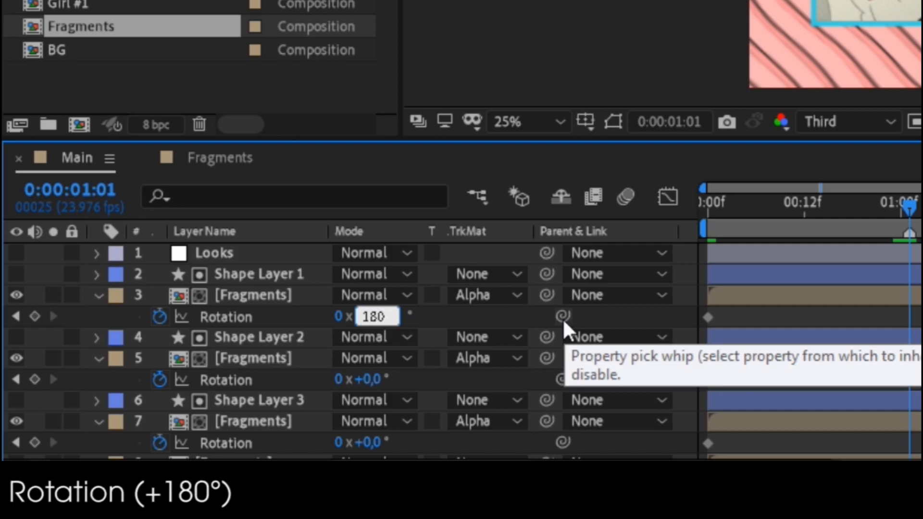
pyautogui.press('Return')
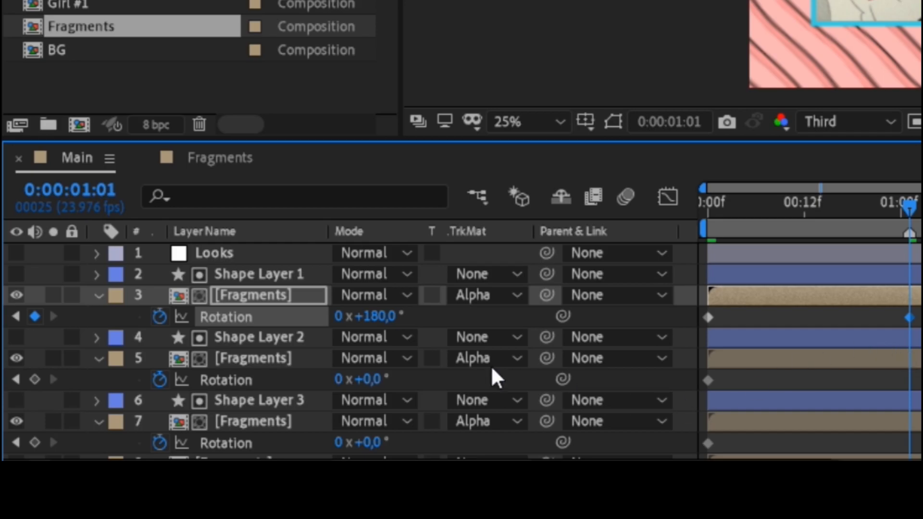
# Step: Advance 30 frames to 0:00:02:07 and set the first Fragments layer's Rotation to 360°
pyautogui.hotkey('shift', 'pagedown')
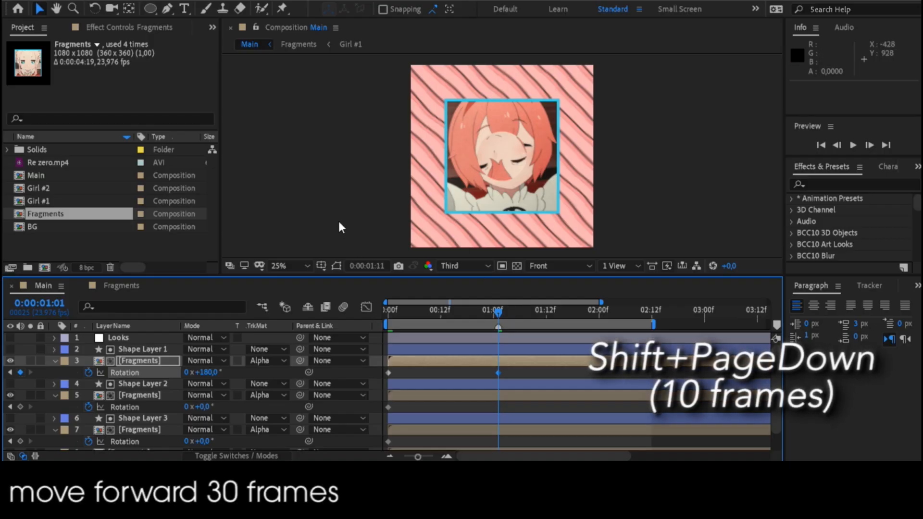
pyautogui.hotkey('shift', 'pagedown')
pyautogui.hotkey('shift', 'pagedown')
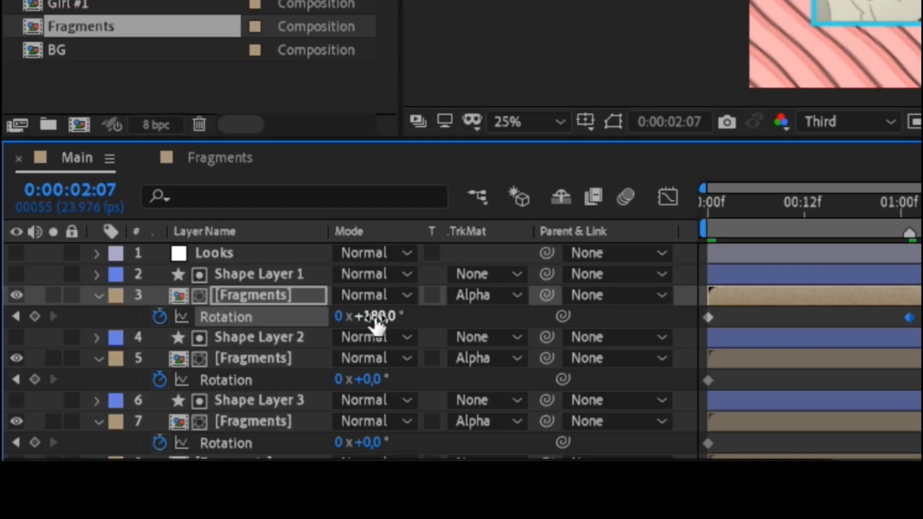
pyautogui.click(375, 316)
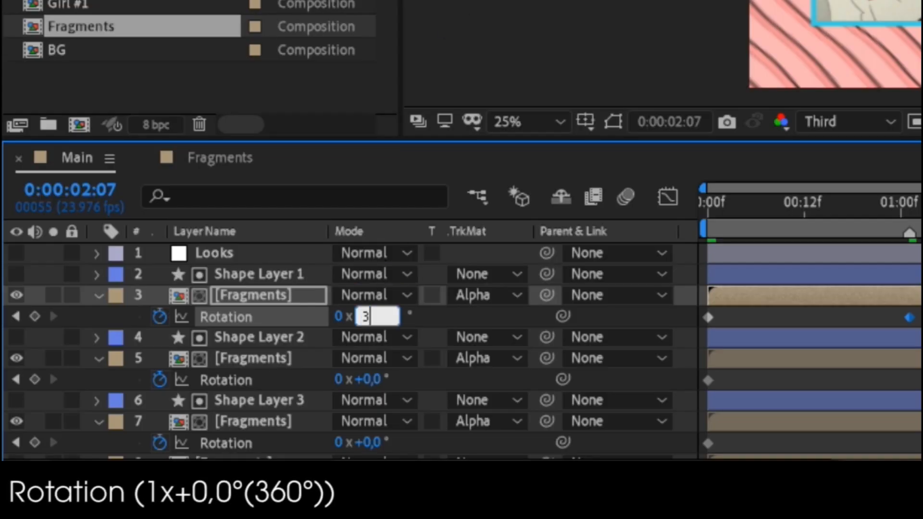
pyautogui.press('Return')
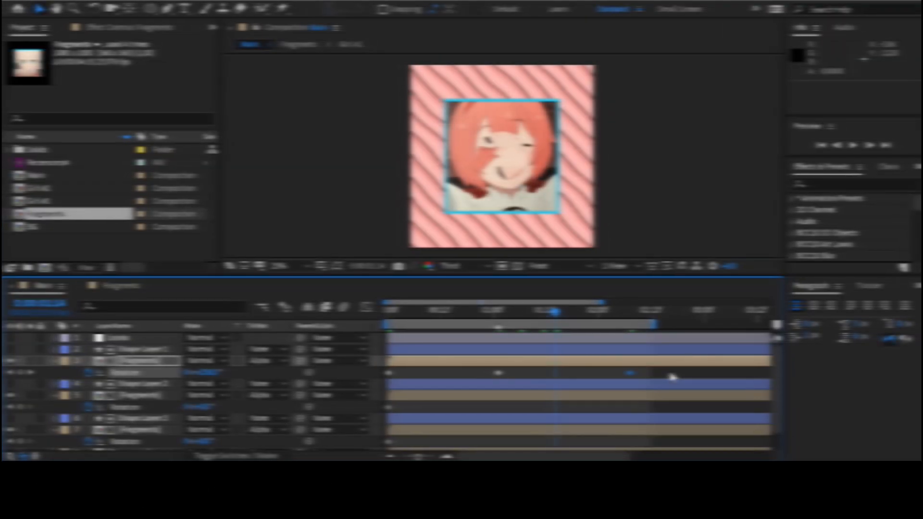
# Step: Easy-ease the first Fragments layer's three Rotation keyframes and shape their value curve so it is steepest around the middle keyframe
pyautogui.moveTo(673, 371); pyautogui.dragTo(336, 380)
pyautogui.press('F9')
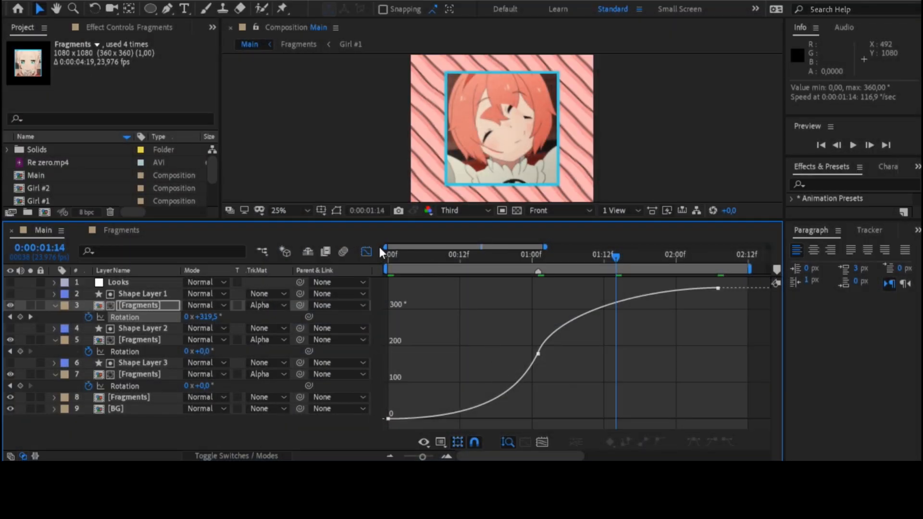
pyautogui.click(365, 250)
# Step: Set the second Fragments layer's Rotation to -180° at 0:00:01:01
pyautogui.moveTo(433, 254); pyautogui.dragTo(536, 268)
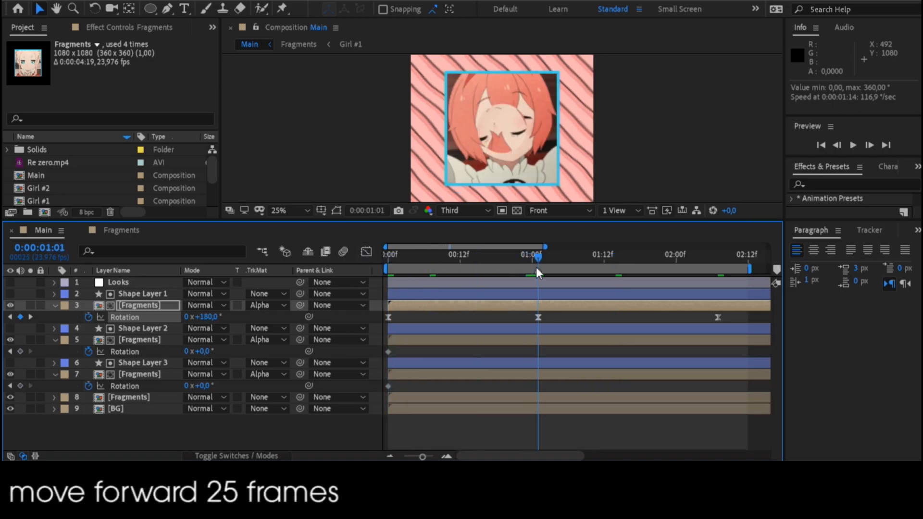
pyautogui.click(535, 339)
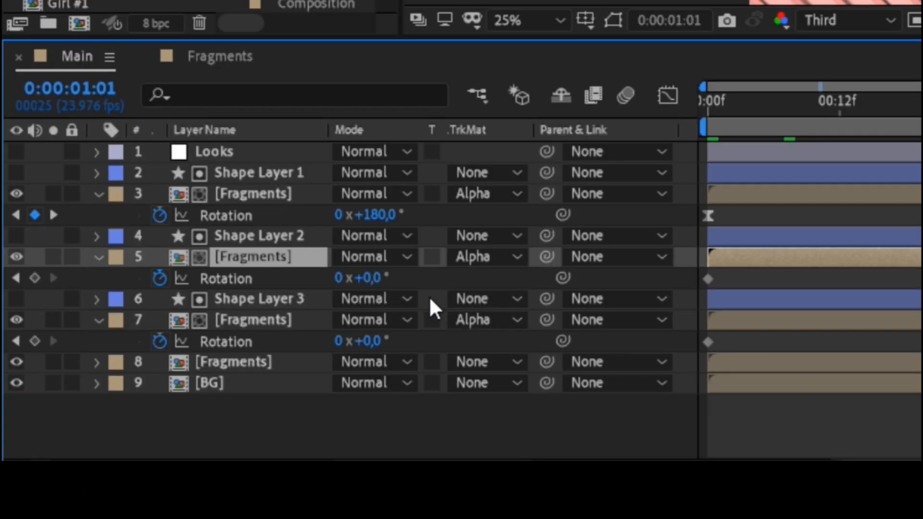
pyautogui.write('-180')
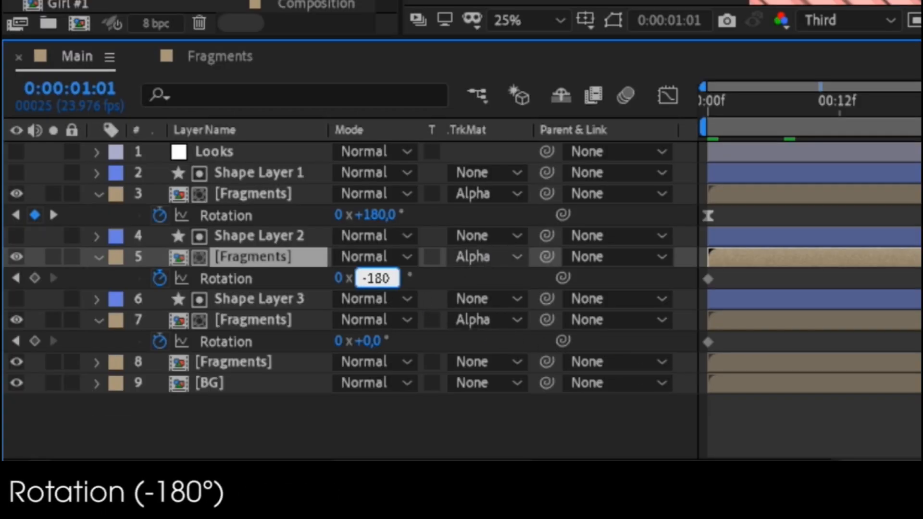
pyautogui.press('Return')
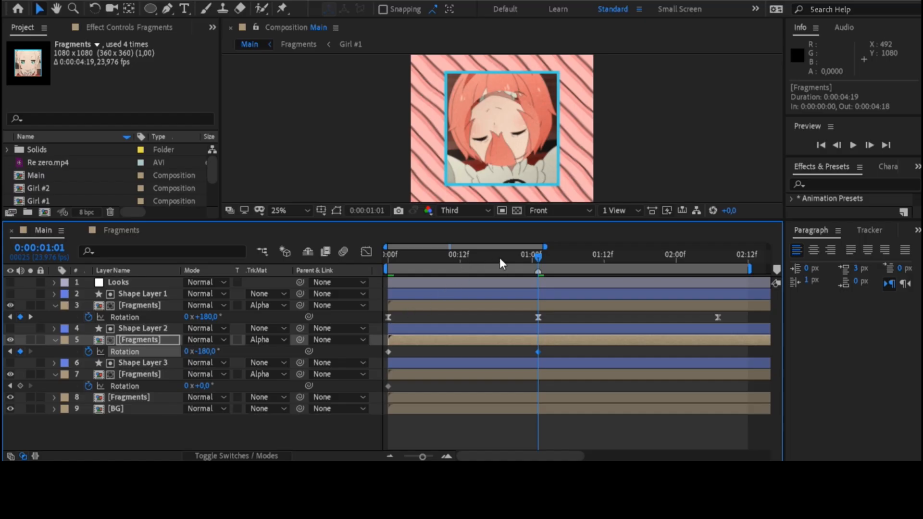
# Step: Set the second Fragments layer's Rotation to -1x+0,0° at 0:00:02:07
pyautogui.moveTo(544, 246); pyautogui.dragTo(598, 245)
pyautogui.moveTo(522, 261); pyautogui.dragTo(633, 258)
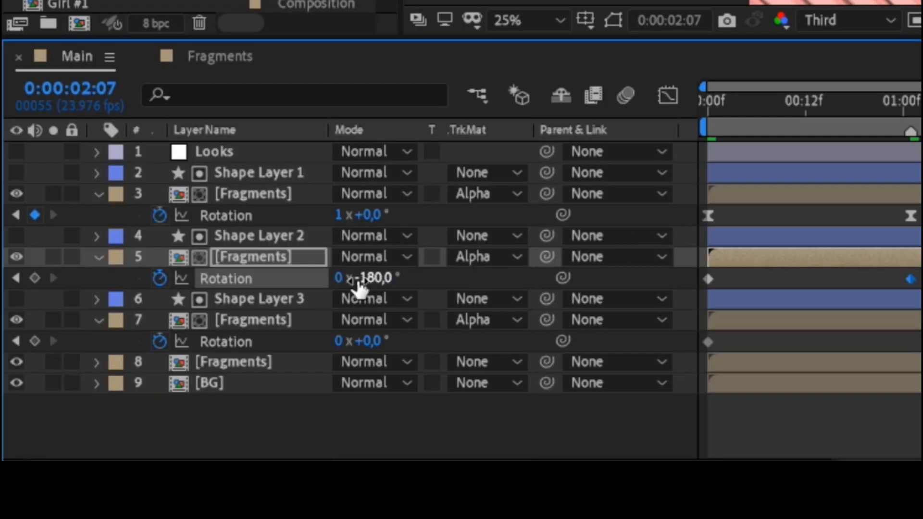
pyautogui.moveTo(194, 357); pyautogui.dragTo(190, 355)
pyautogui.moveTo(345, 286); pyautogui.dragTo(158, 278)
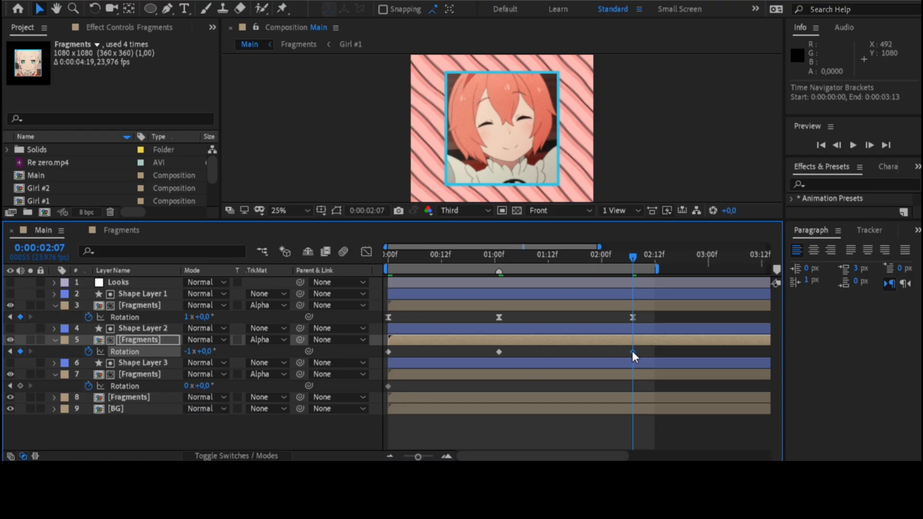
# Step: Easy-ease the second Fragments layer's three Rotation keyframes and bend their value curve so it is steepest at the middle keyframe
pyautogui.moveTo(653, 347); pyautogui.dragTo(382, 365)
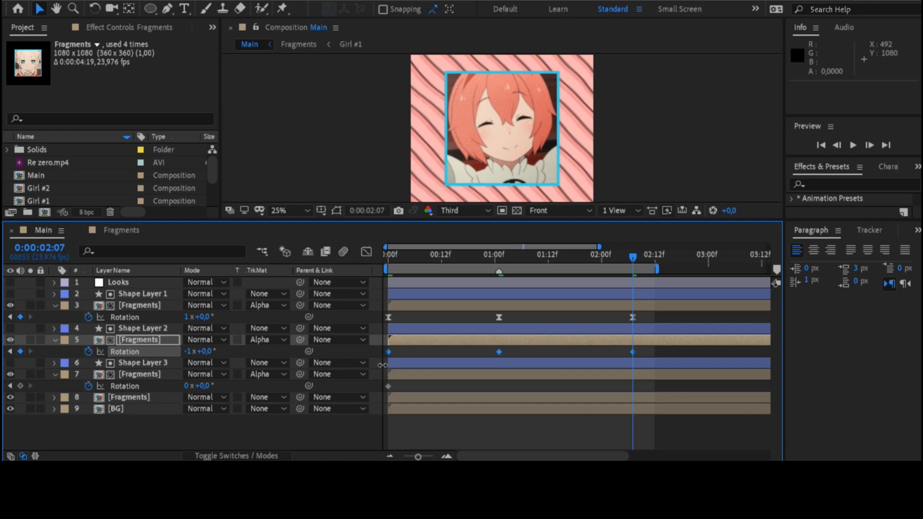
pyautogui.click(362, 249)
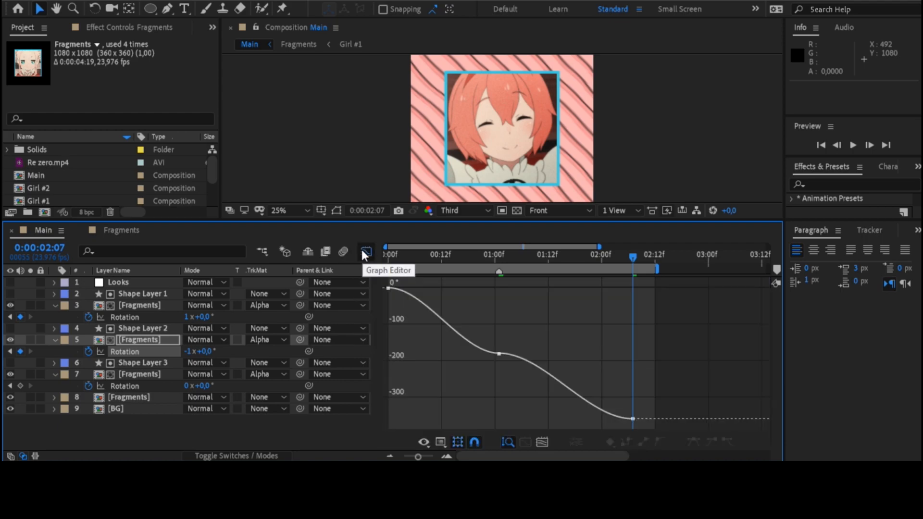
pyautogui.moveTo(412, 319); pyautogui.dragTo(382, 281)
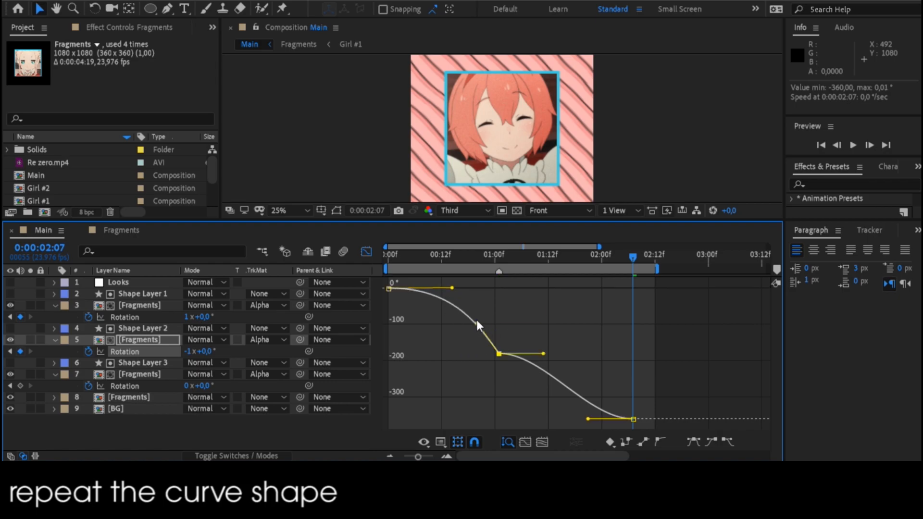
pyautogui.moveTo(543, 356); pyautogui.dragTo(494, 383)
pyautogui.click(557, 343)
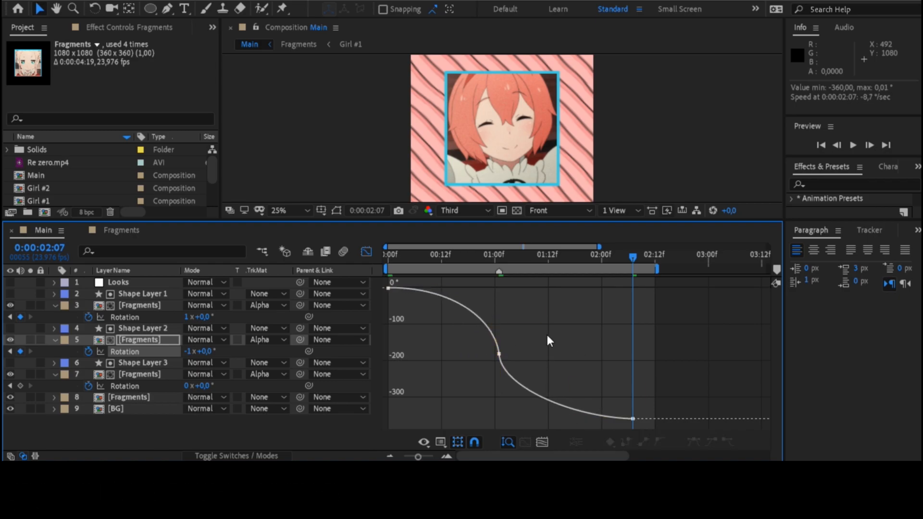
pyautogui.click(366, 252)
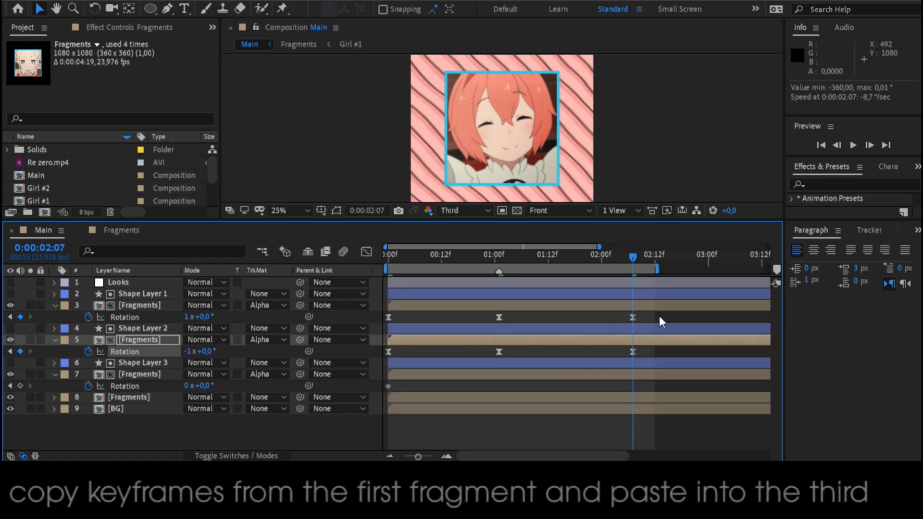
# Step: Copy the first Fragments layer's Rotation keyframes and paste them onto the third Fragments layer at 0:00:00:00
pyautogui.click(124, 316)
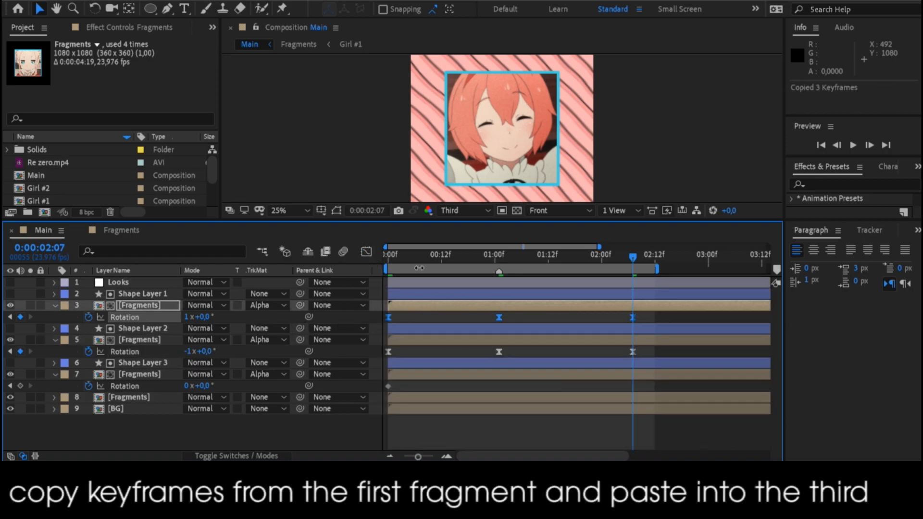
pyautogui.click(404, 373)
pyautogui.hotkey('ctrl', 'v')
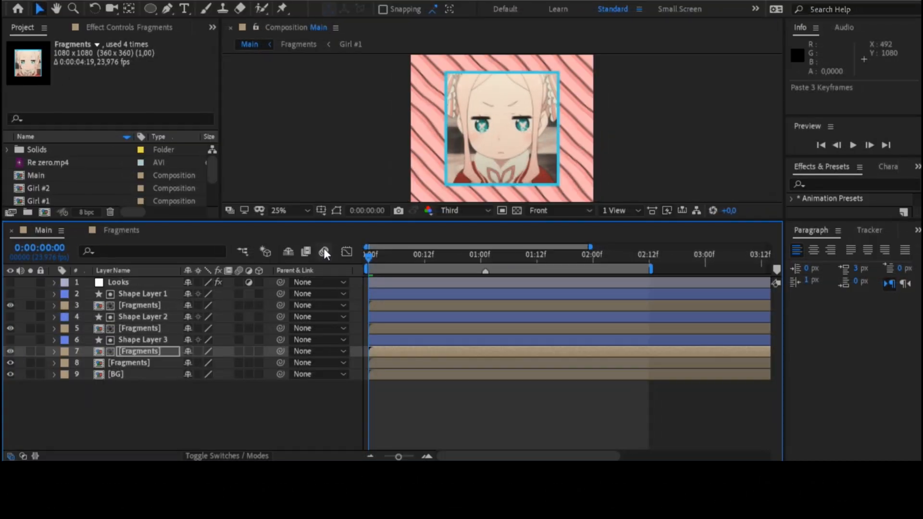
# Step: Enable motion blur for the composition and the three matted Fragments layers, and turn on the Looks layer's visibility
pyautogui.click(324, 250)
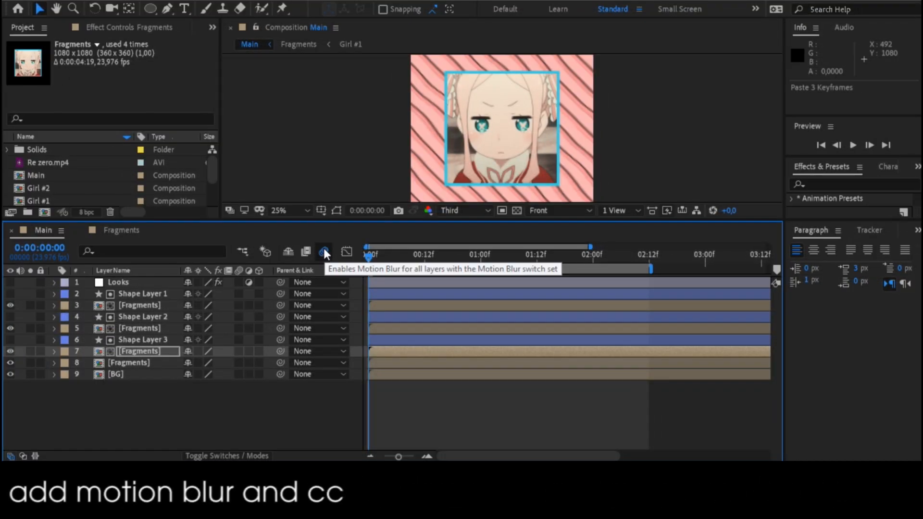
pyautogui.click(238, 305)
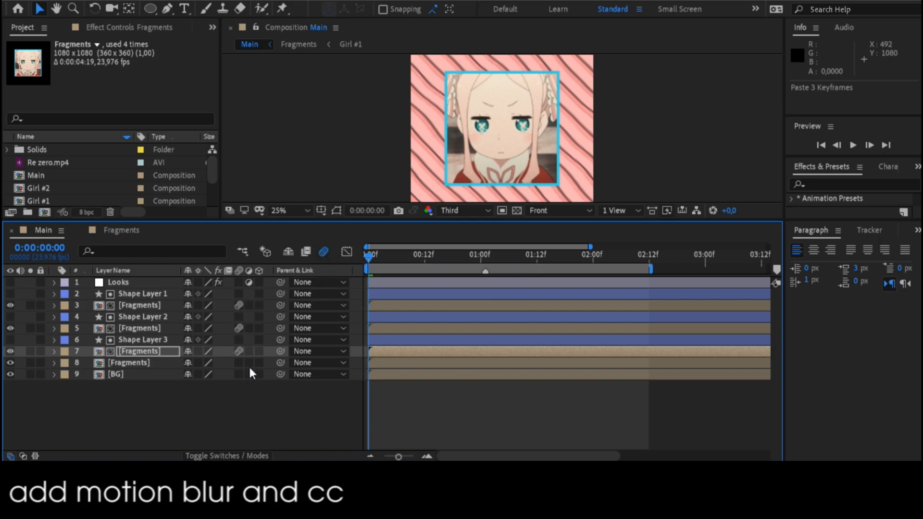
pyautogui.click(10, 282)
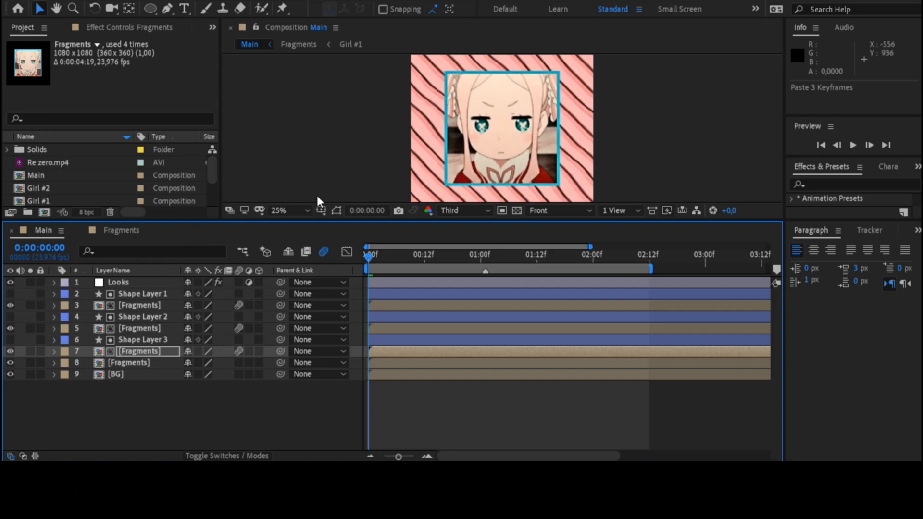